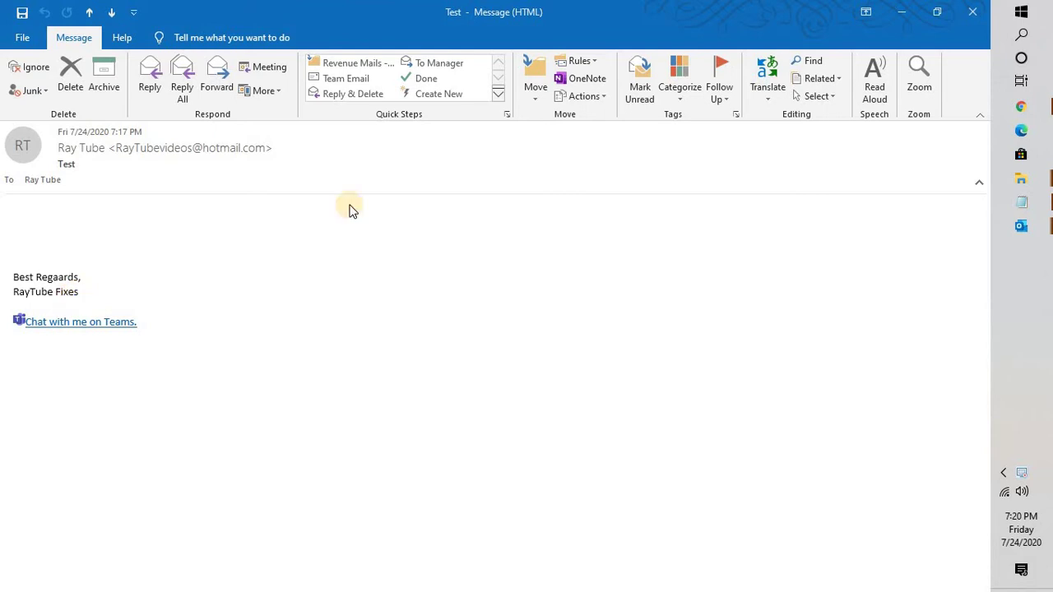
Step: Close the test message with the 'Chat with me on Teams.' signature to return to the Inbox
click(969, 13)
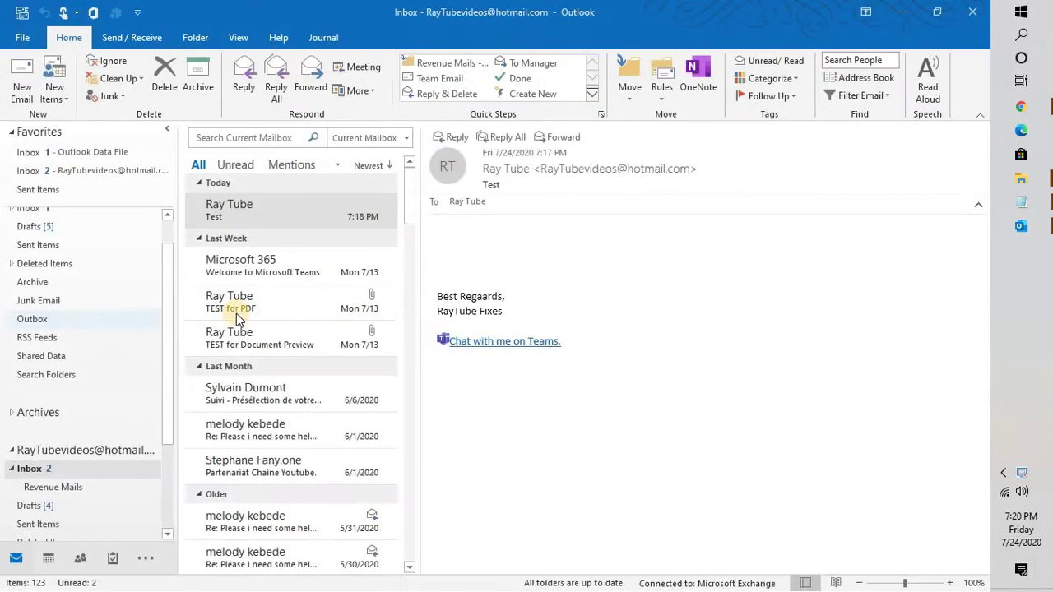
click(1020, 202)
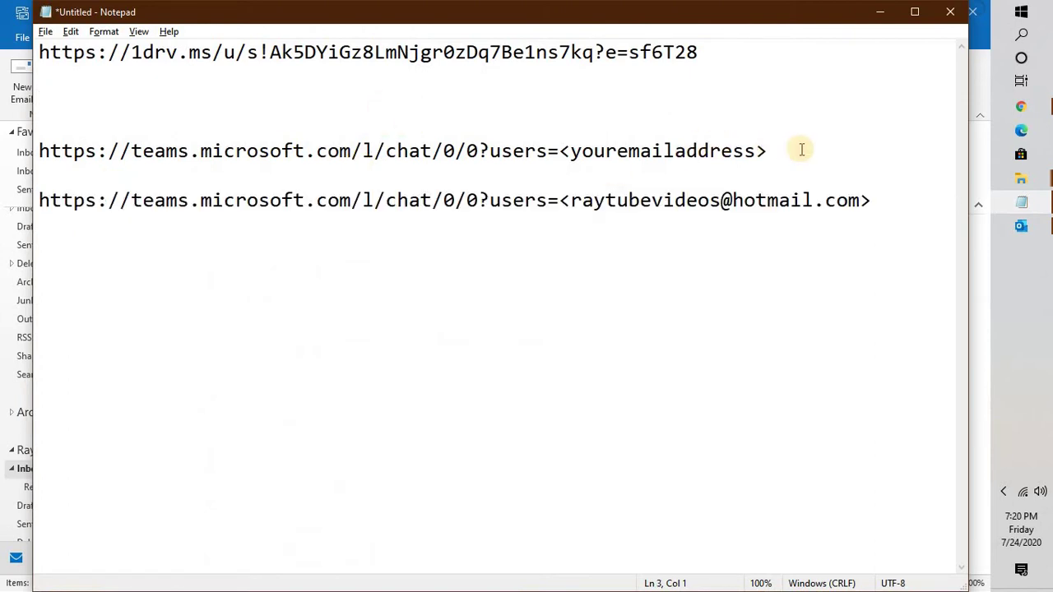
key(Down)
key(Down)
key(Down)
shift+click(39, 148)
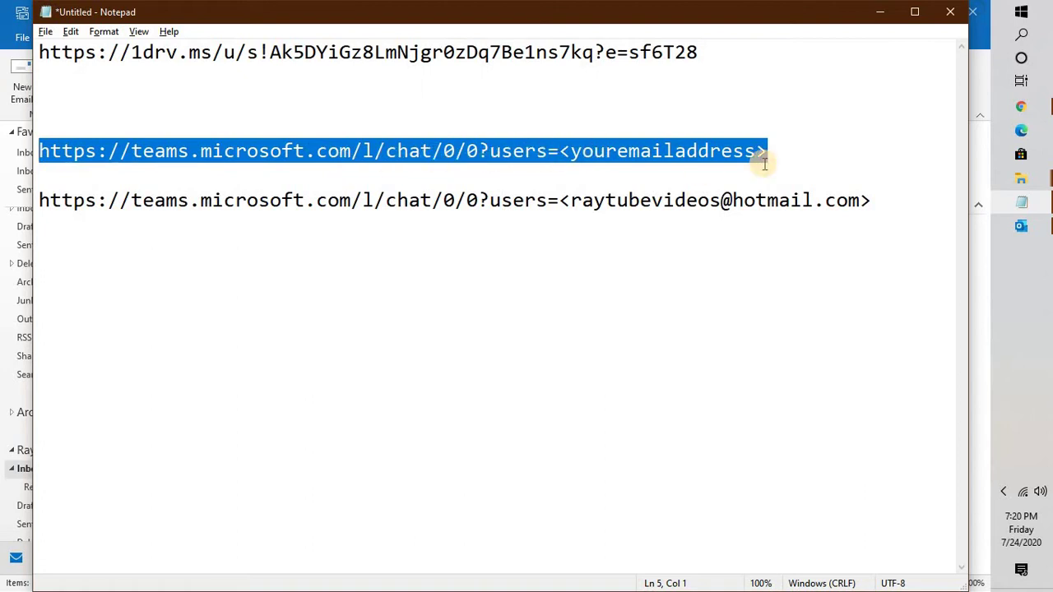
click(807, 142)
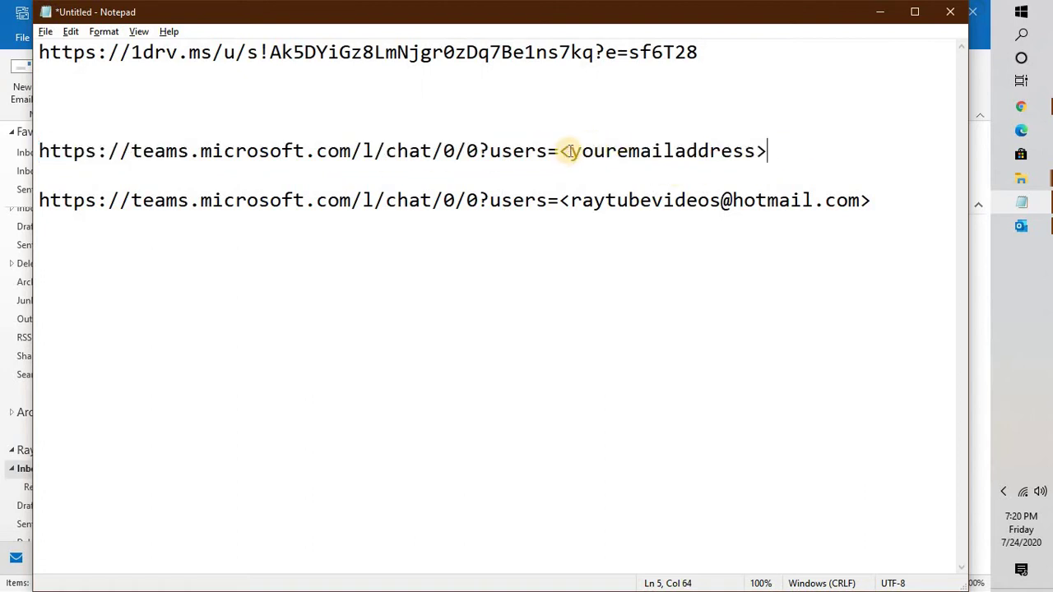
drag(567, 151, 754, 152)
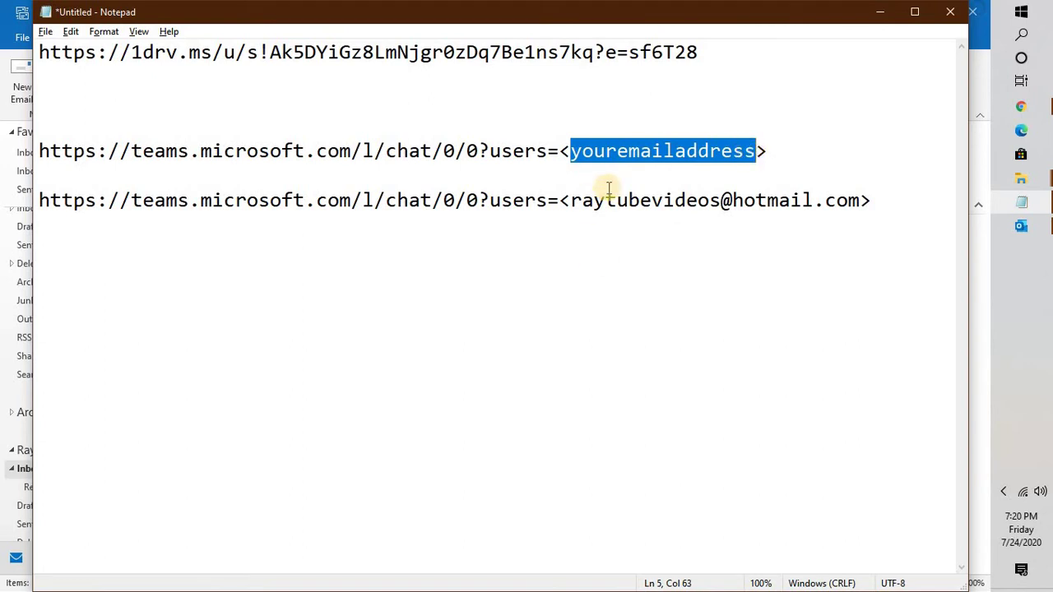
click(876, 209)
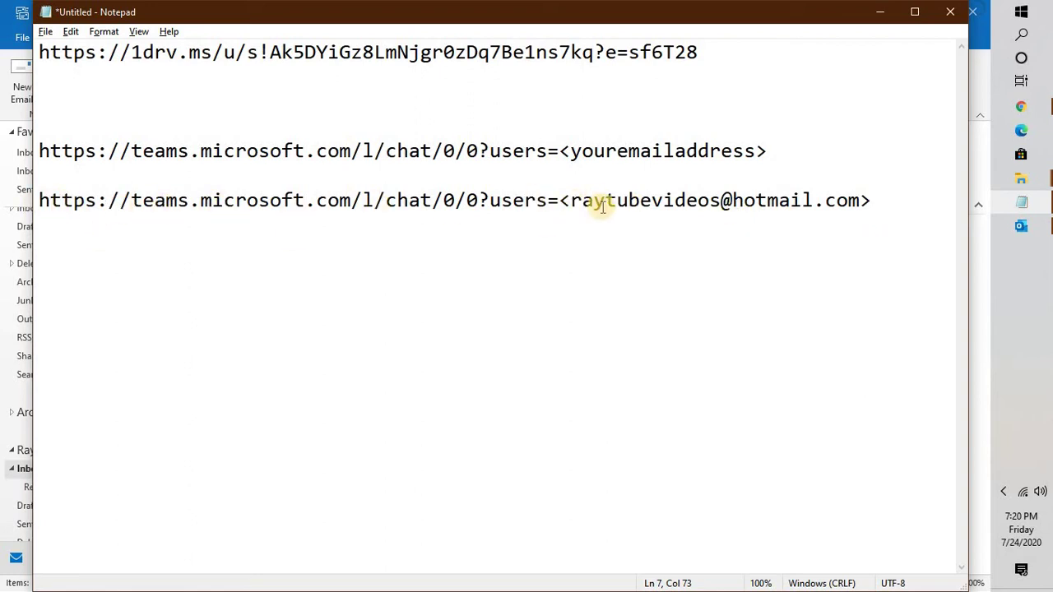
drag(569, 200, 860, 202)
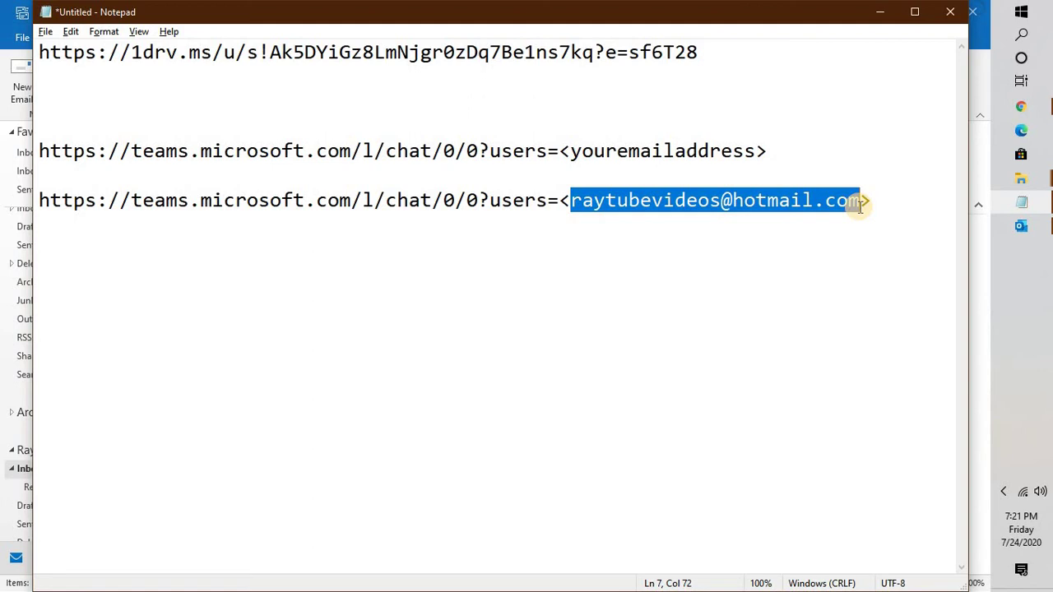
click(601, 295)
click(893, 206)
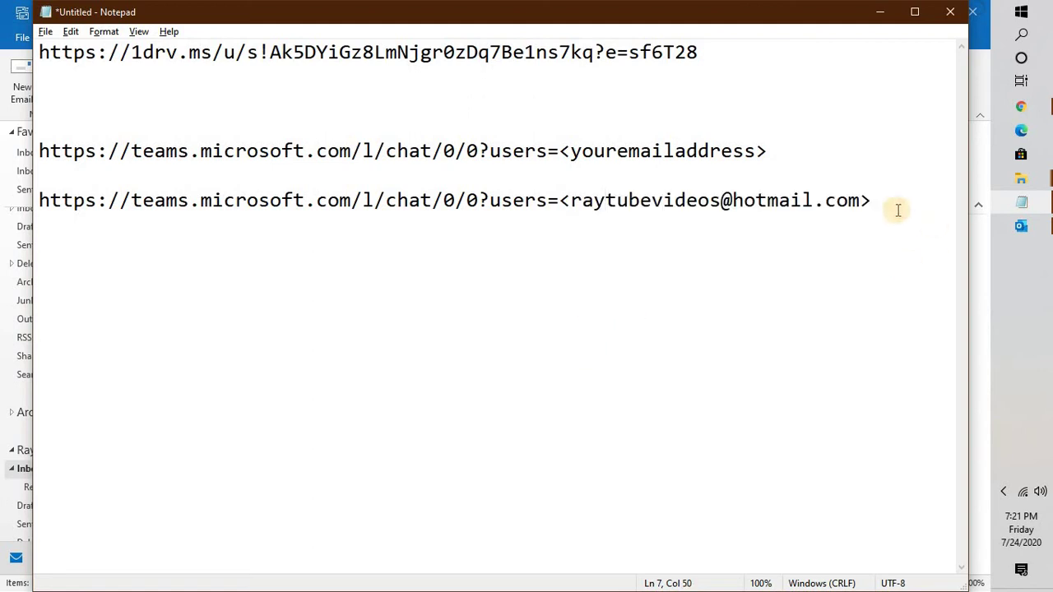
shift+click(49, 200)
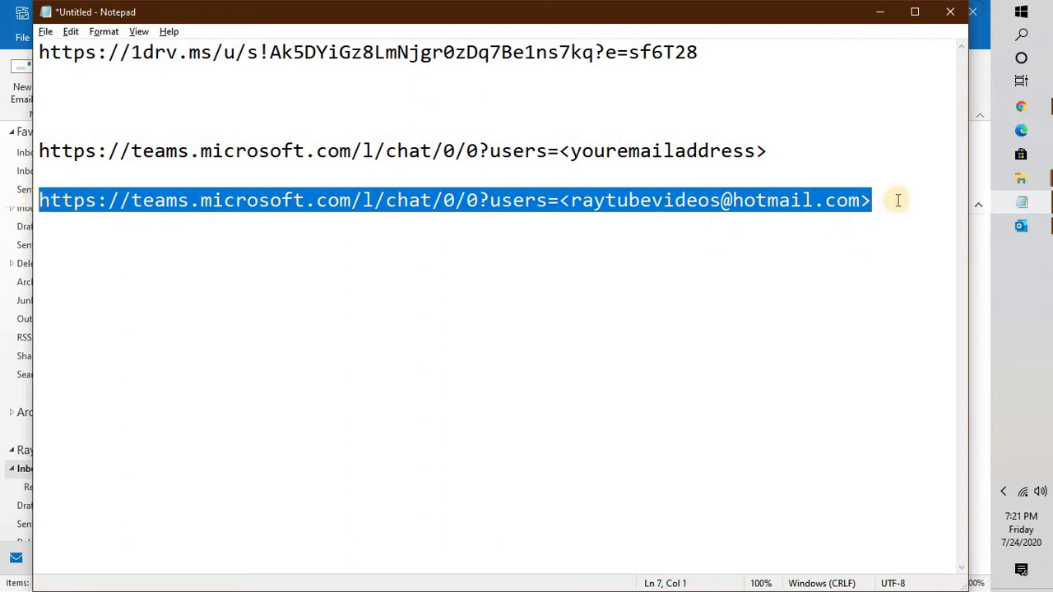
drag(896, 200, 39, 199)
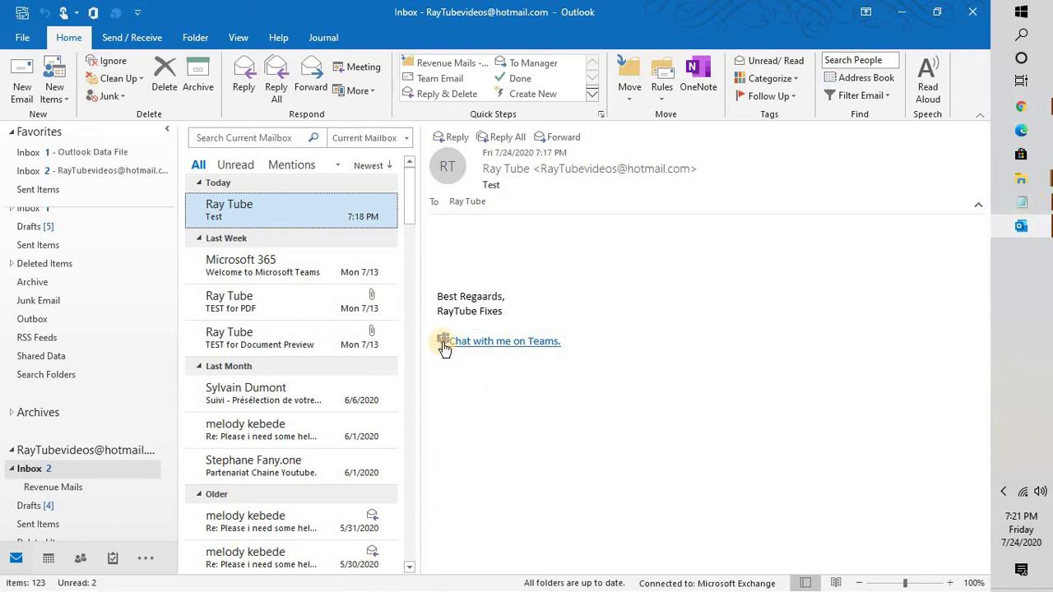
click(500, 293)
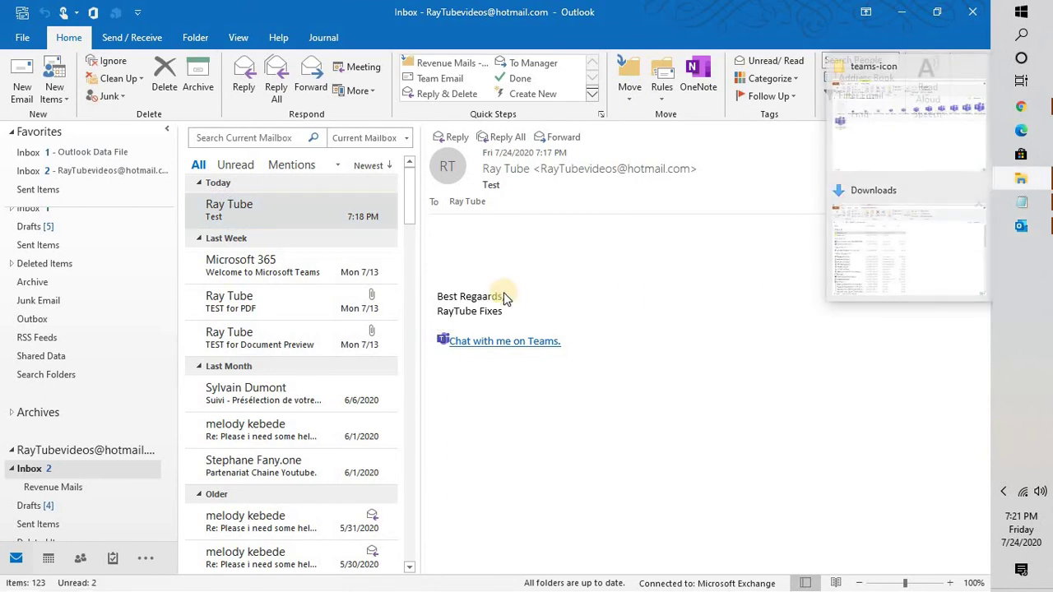
key(alt+Tab)
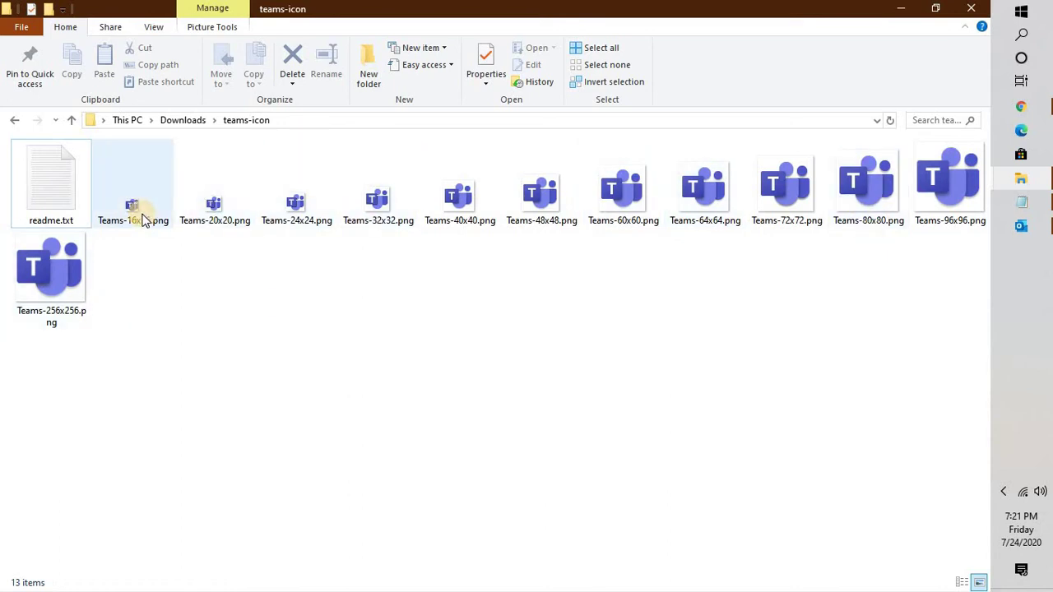
mouse_move(144, 220)
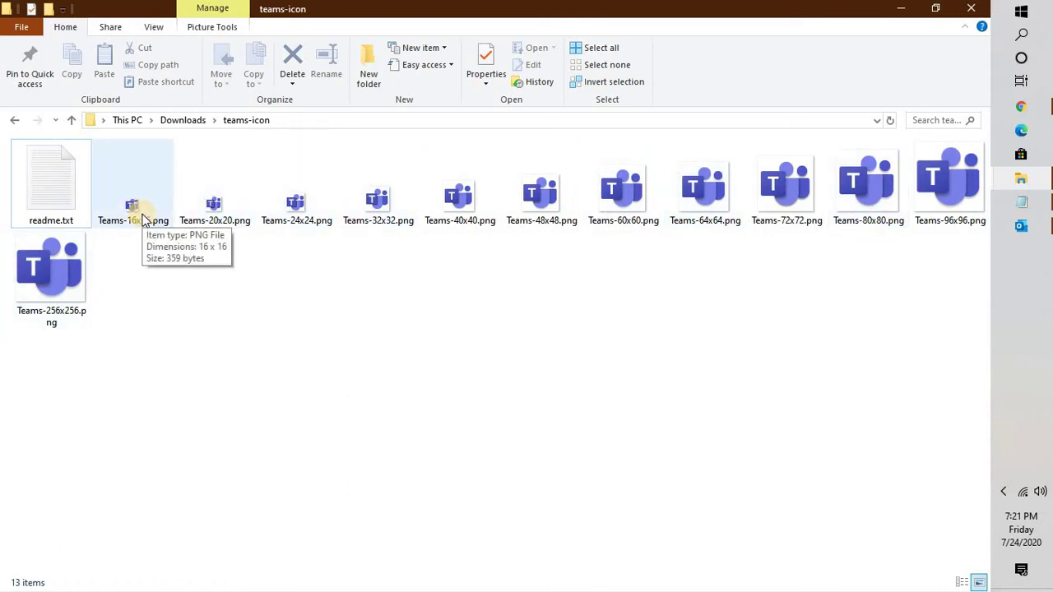
click(898, 9)
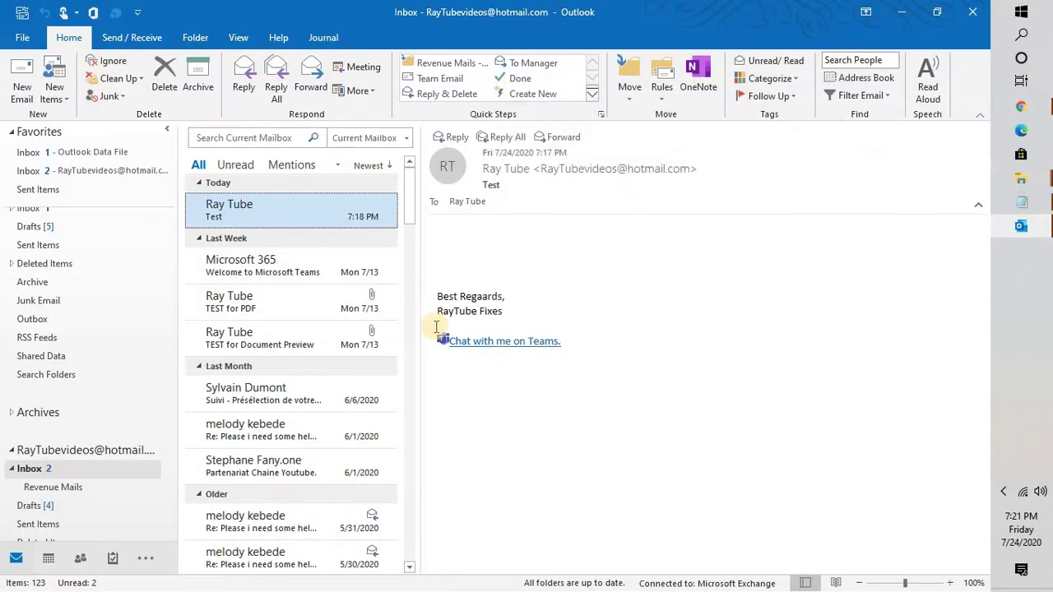
Step: Set Notepad aside and open File > Options > Mail > Signatures to edit the RayTube Fixes signature
click(1028, 208)
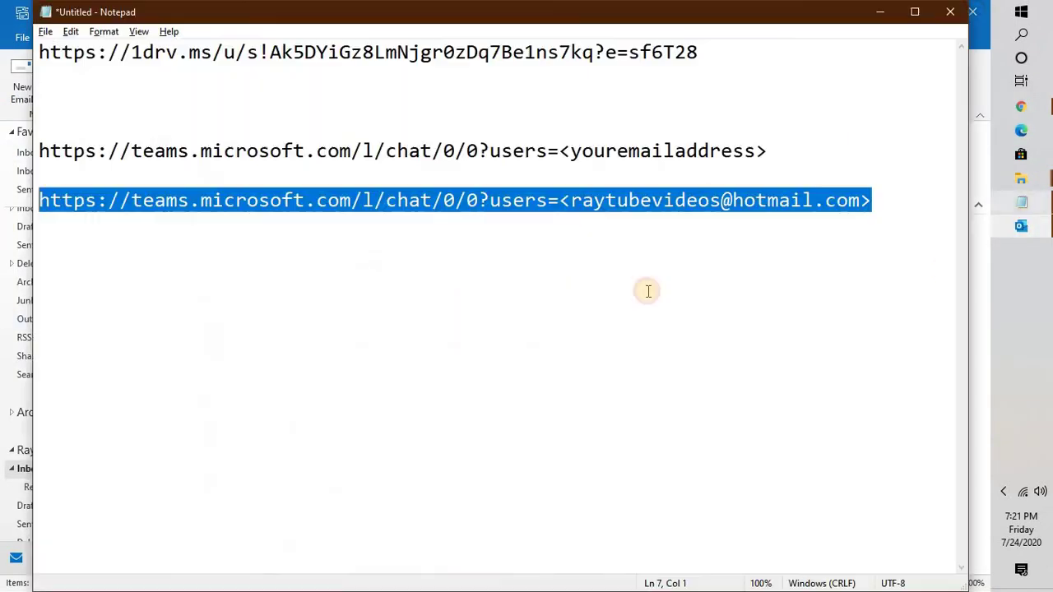
click(880, 18)
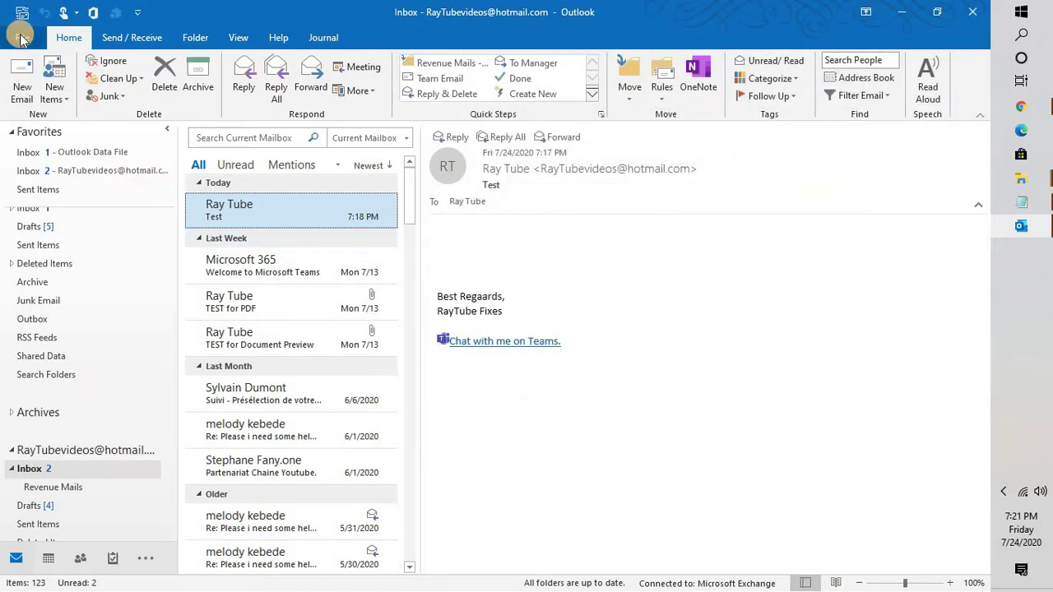
click(20, 37)
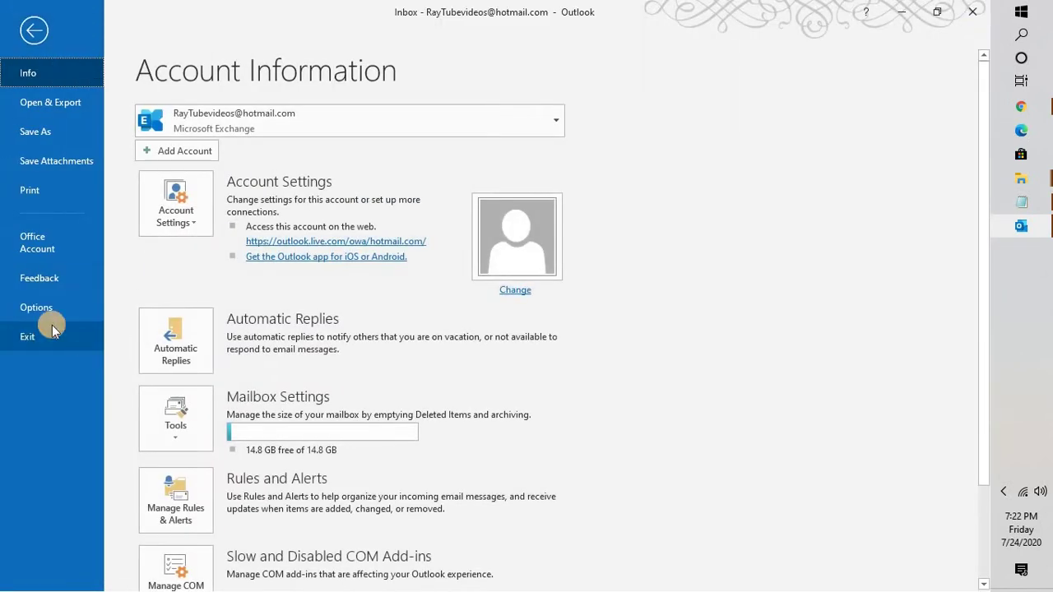
click(44, 311)
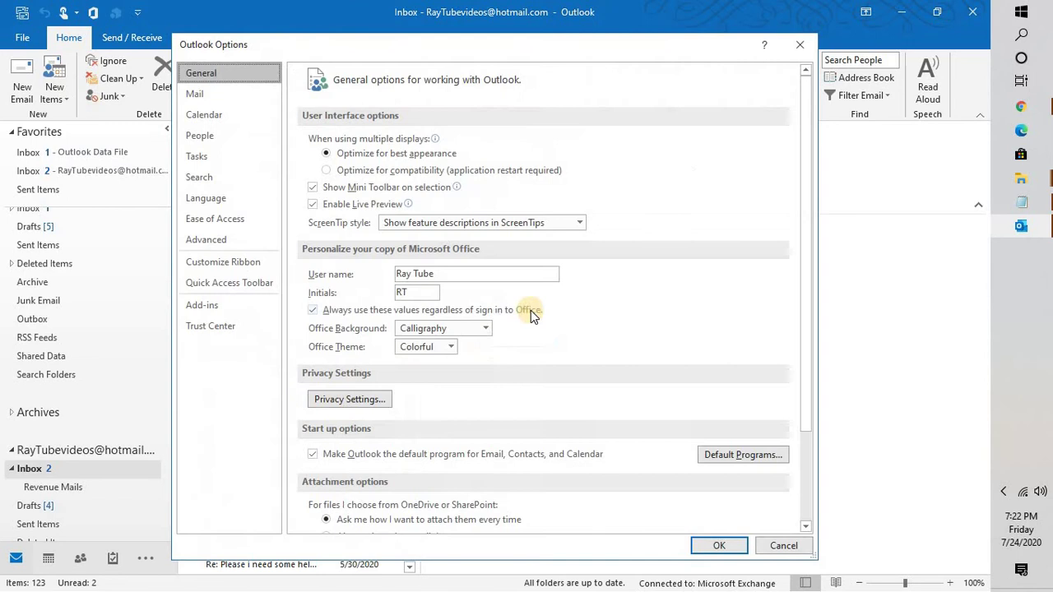
click(208, 96)
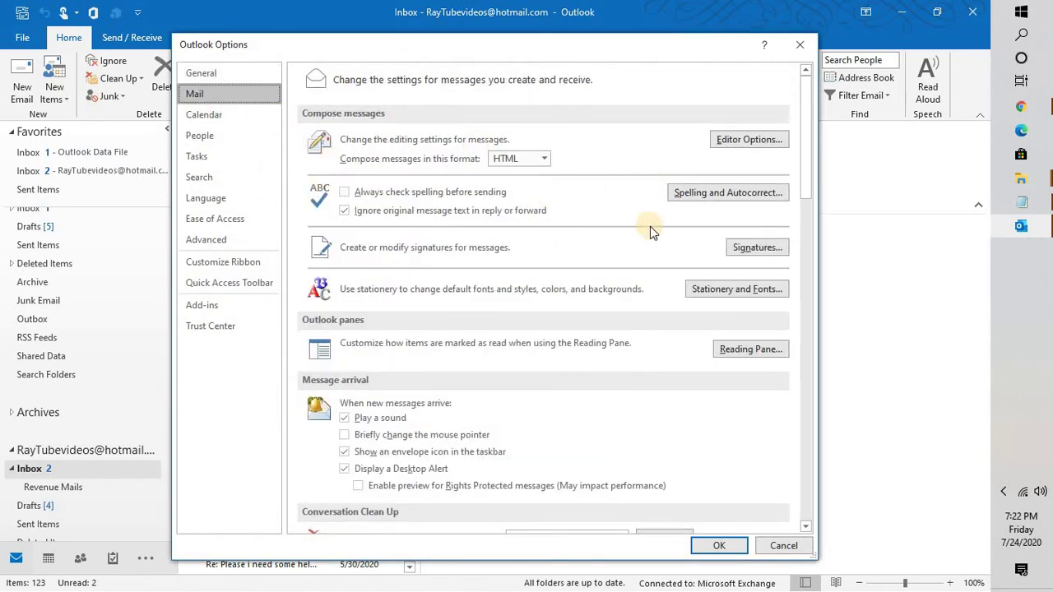
click(754, 248)
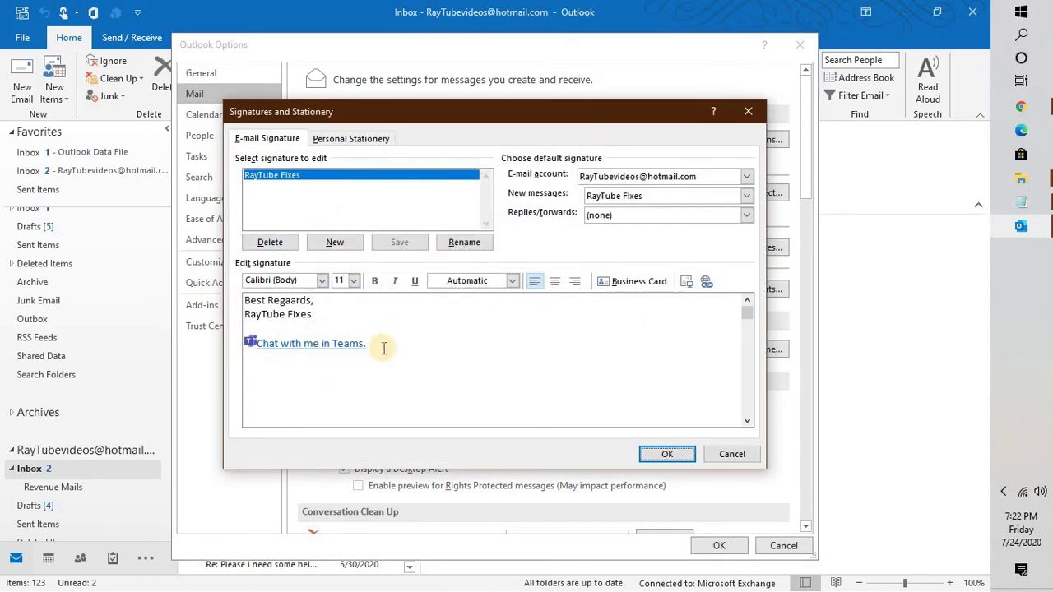
Step: Delete the old Teams chat line from the signature and save it
drag(381, 345, 214, 349)
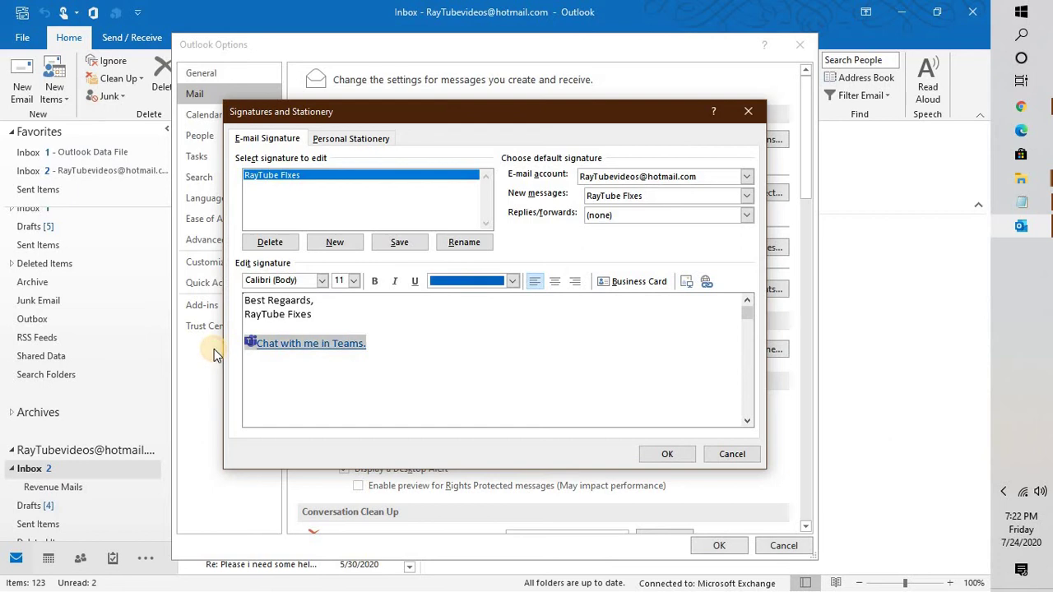
key(Delete)
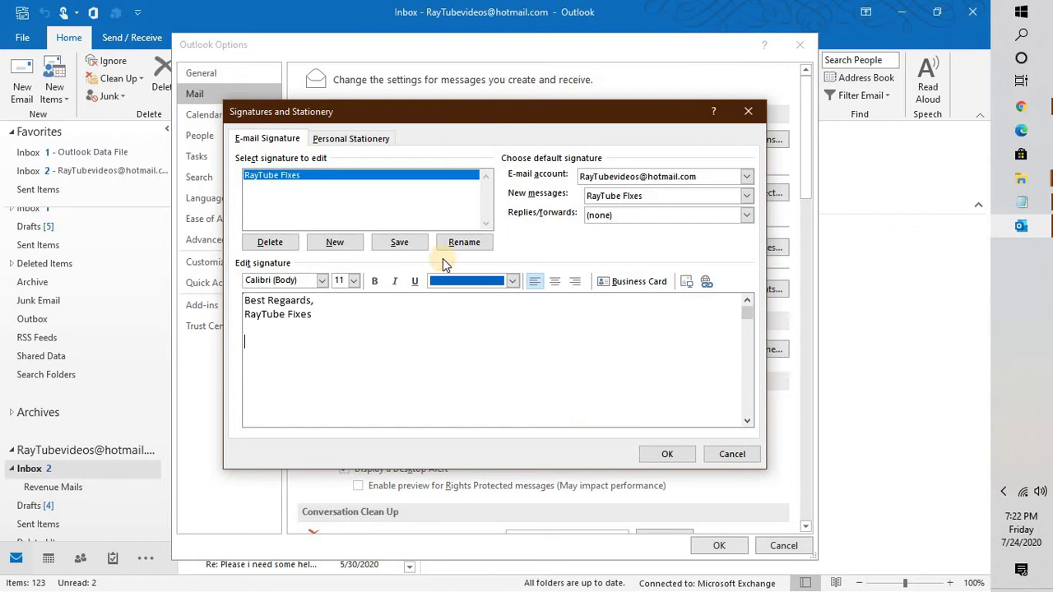
click(405, 242)
Step: Correct 'Regaards' to 'Regards' and start a new line below RayTube Fixes
click(278, 339)
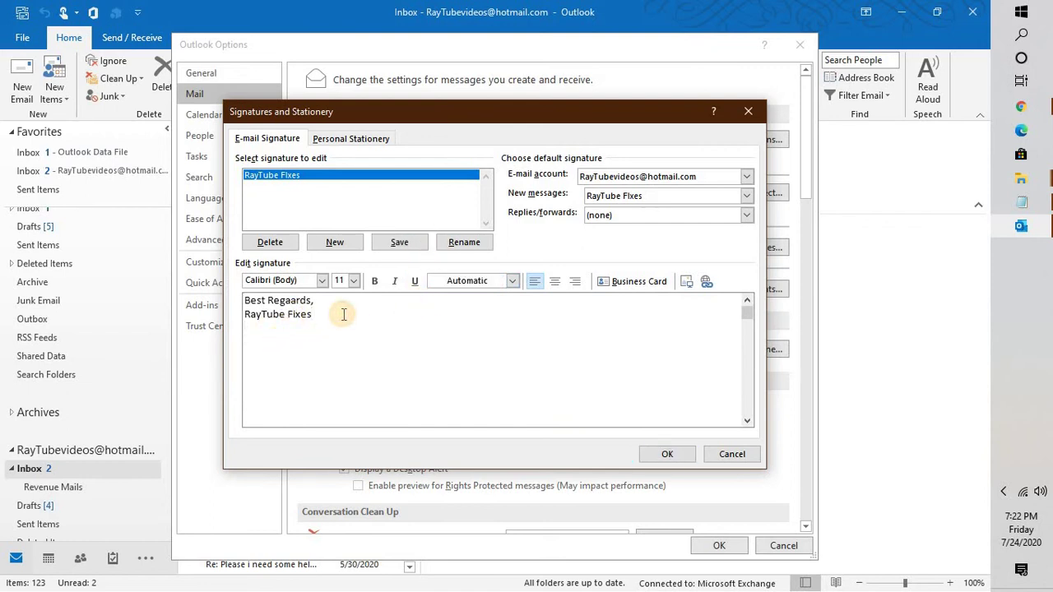
click(297, 302)
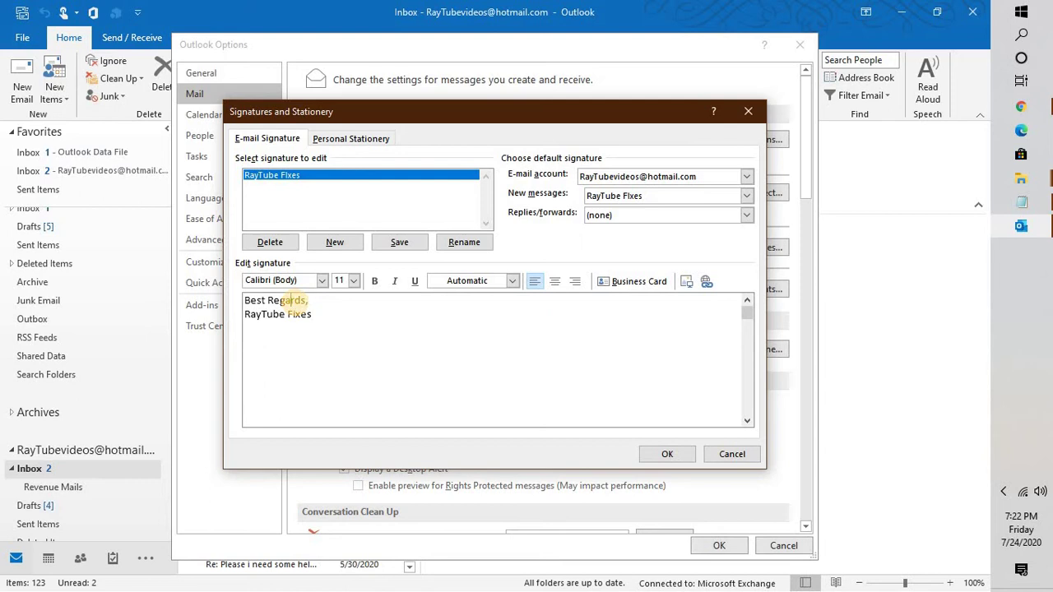
click(337, 321)
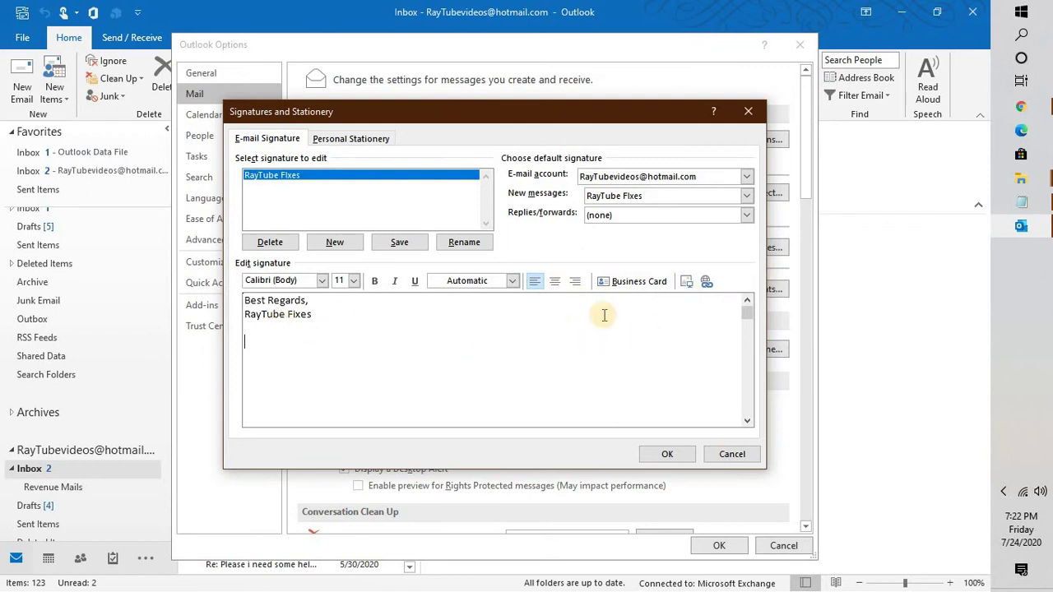
Step: Insert the Teams-32x32.png icon from the teams-icon folder beneath RayTube Fixes
click(687, 283)
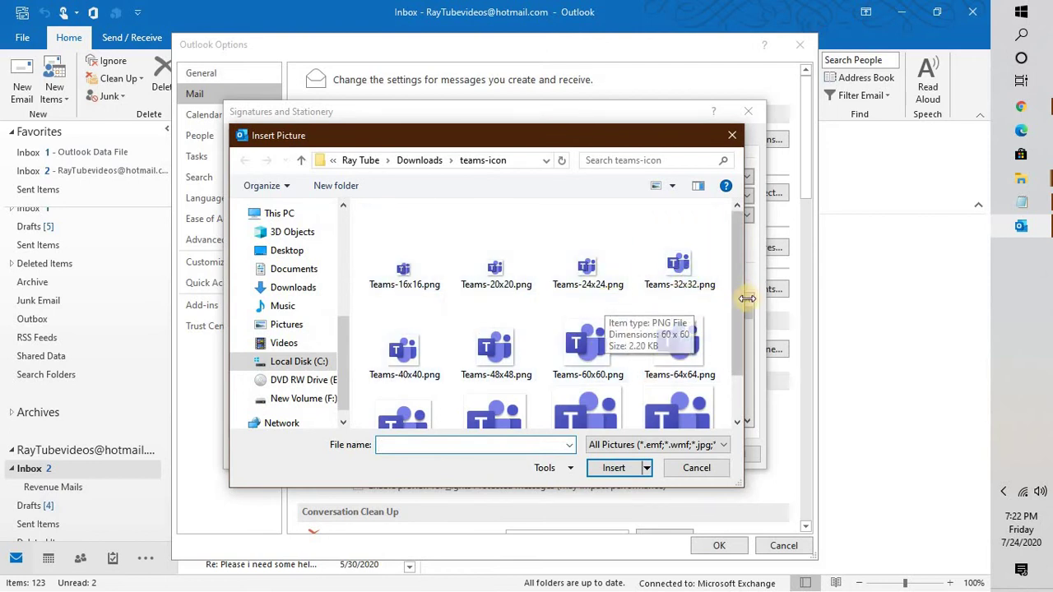
drag(738, 294, 735, 266)
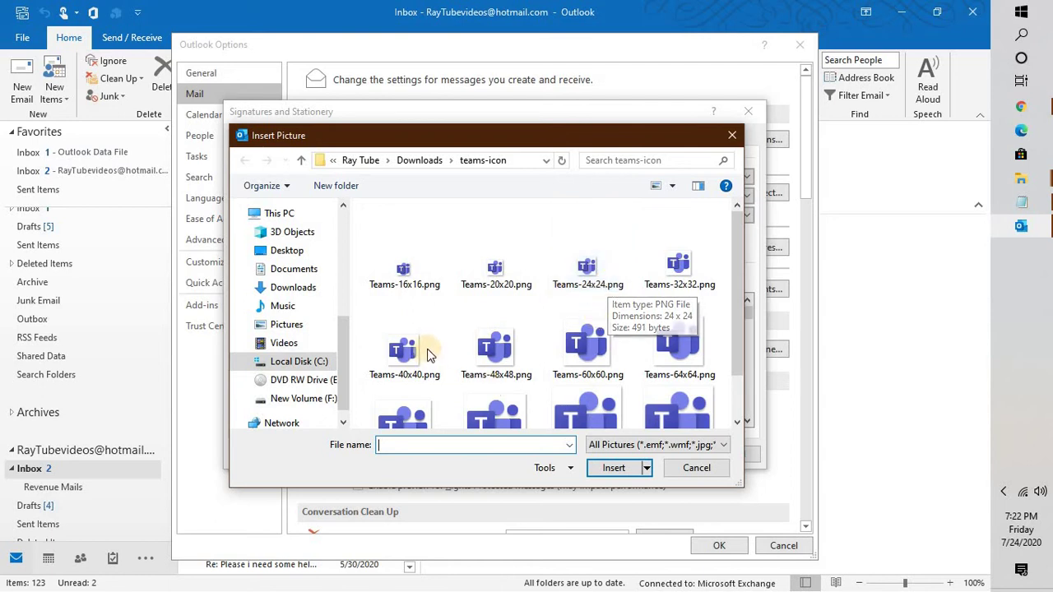
click(674, 265)
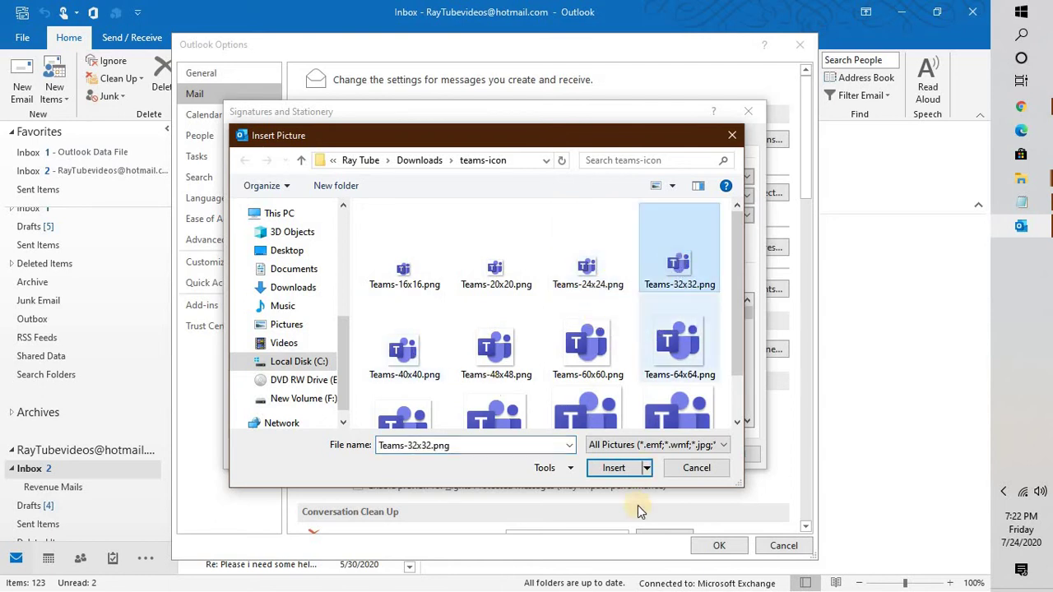
click(621, 470)
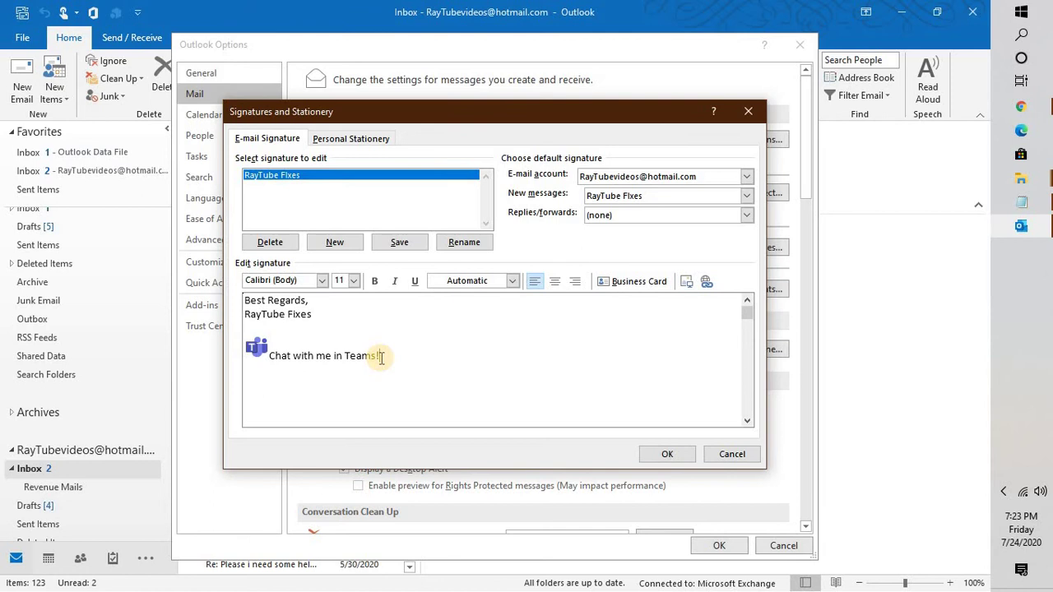
Step: Hyperlink the Teams icon and 'Chat with me in Teams!' to the chat URL copied from Notepad
drag(383, 356, 246, 352)
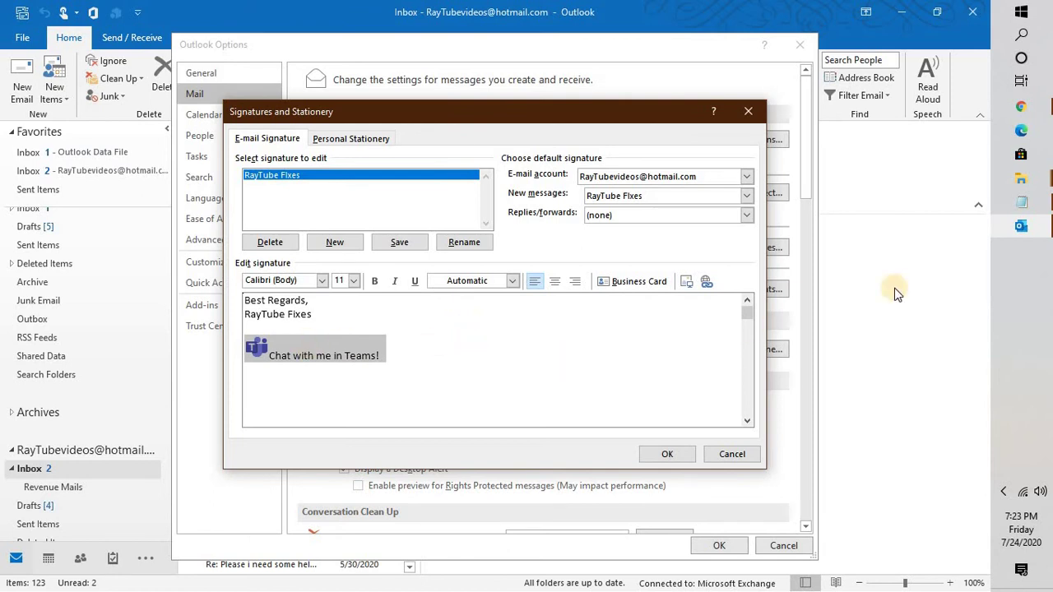
click(1024, 212)
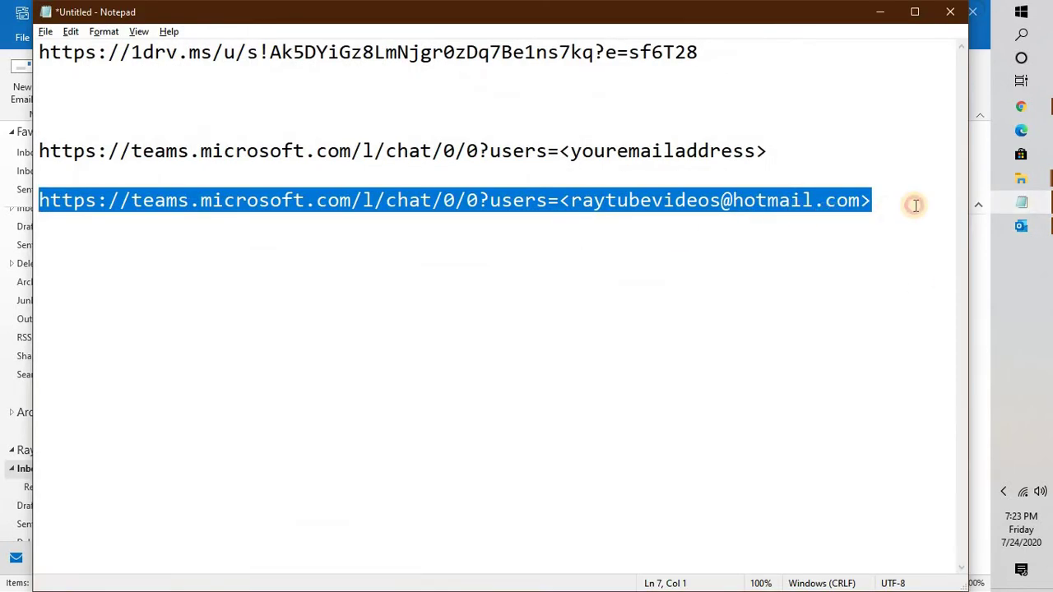
drag(901, 203, 2, 220)
key(ctrl+c)
click(880, 12)
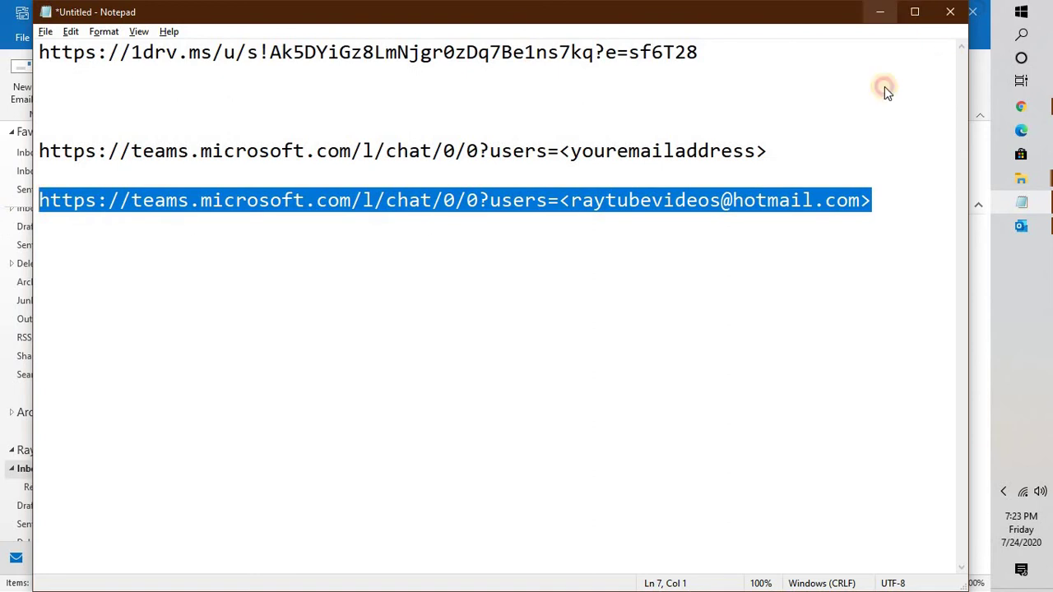
drag(399, 357, 226, 348)
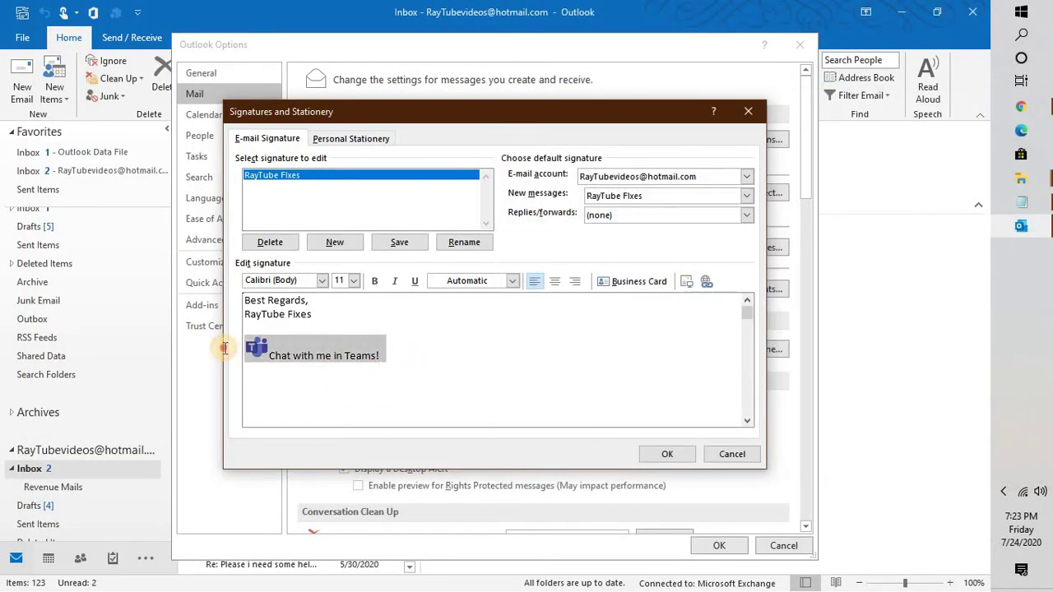
click(705, 282)
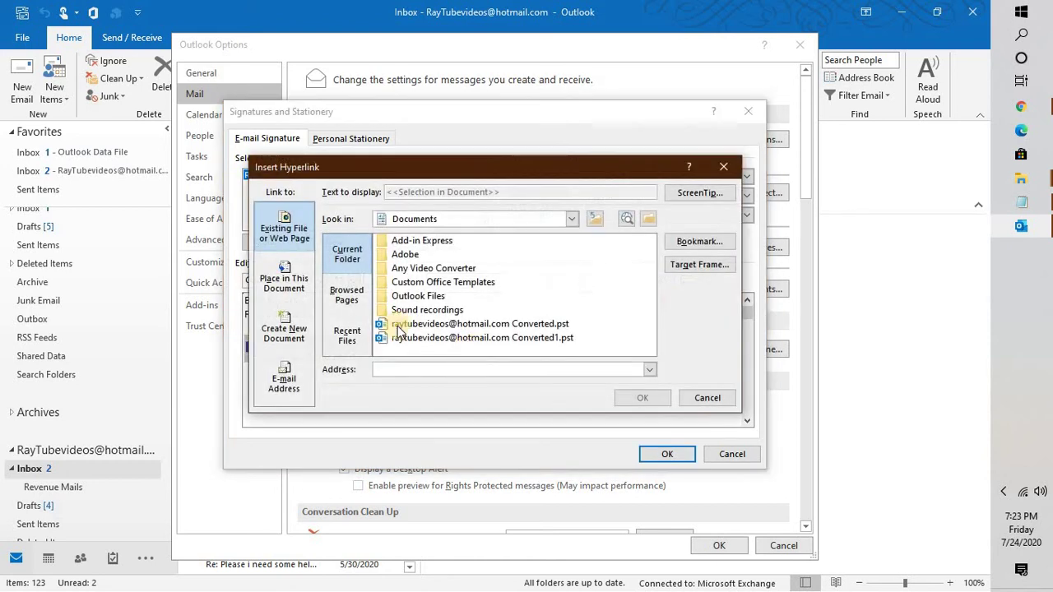
click(412, 370)
key(ctrl+v)
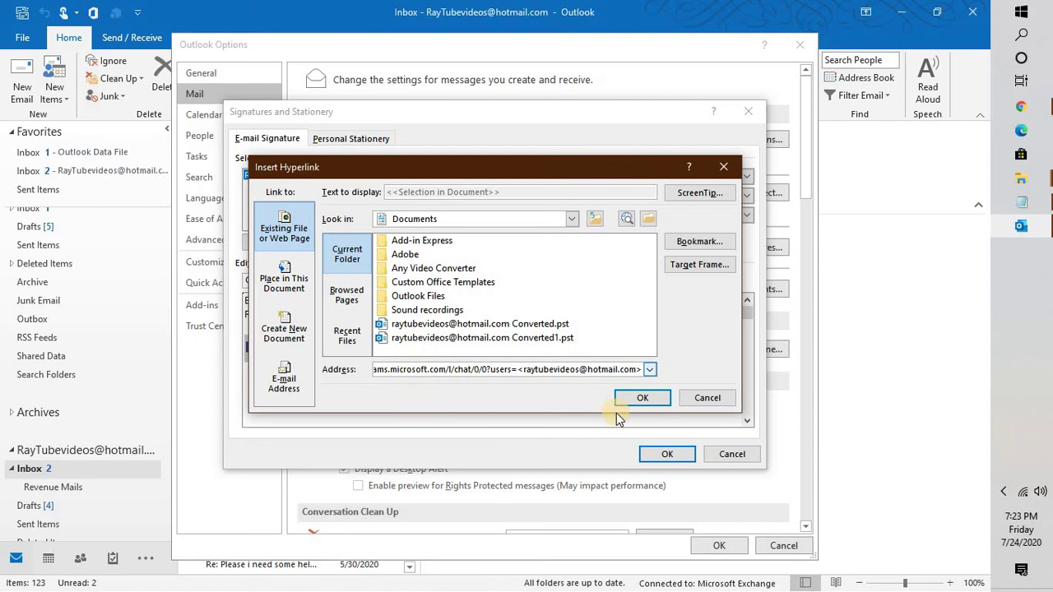
click(645, 399)
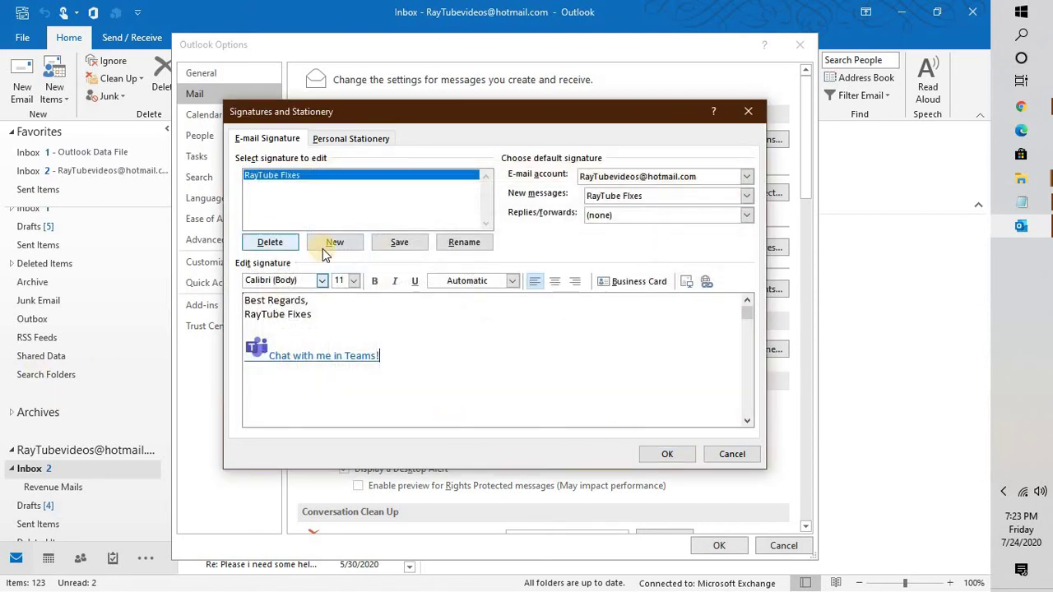
Step: Save the signature and choose RayTube Fixes as the replies/forwards signature as well
click(417, 245)
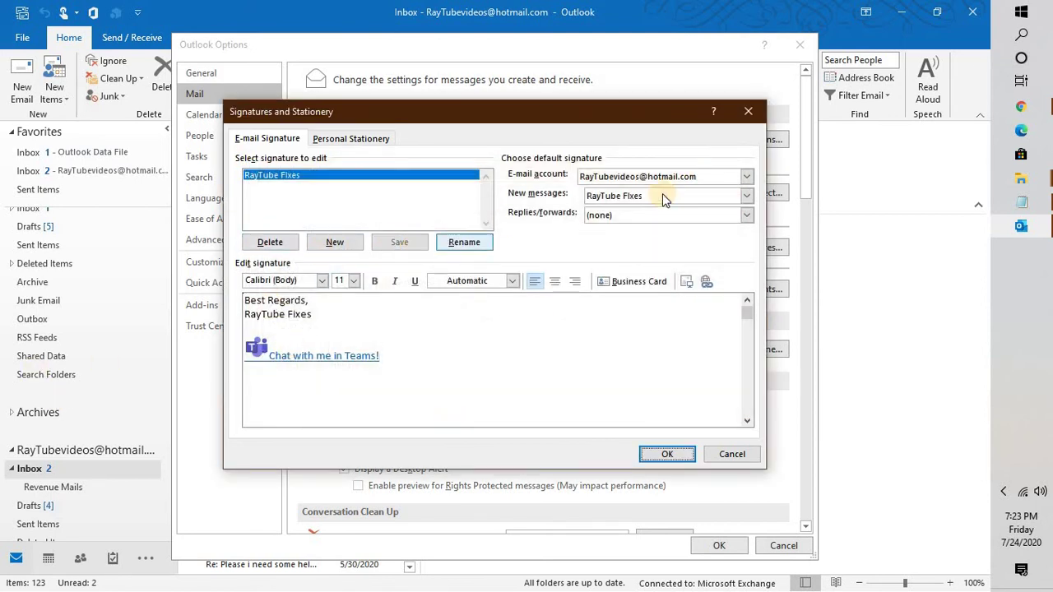
click(613, 218)
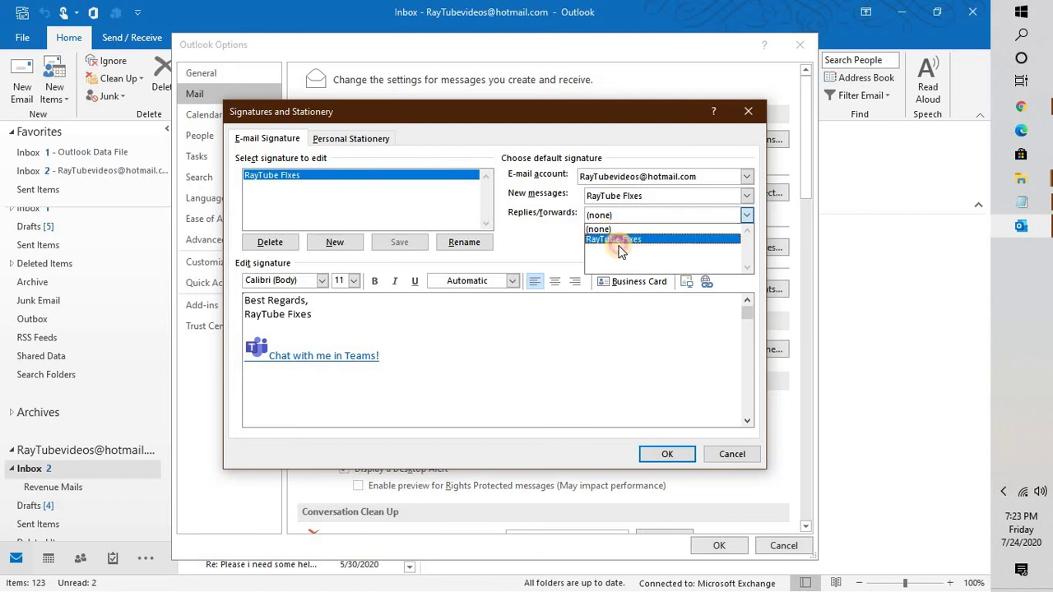
click(615, 239)
click(666, 454)
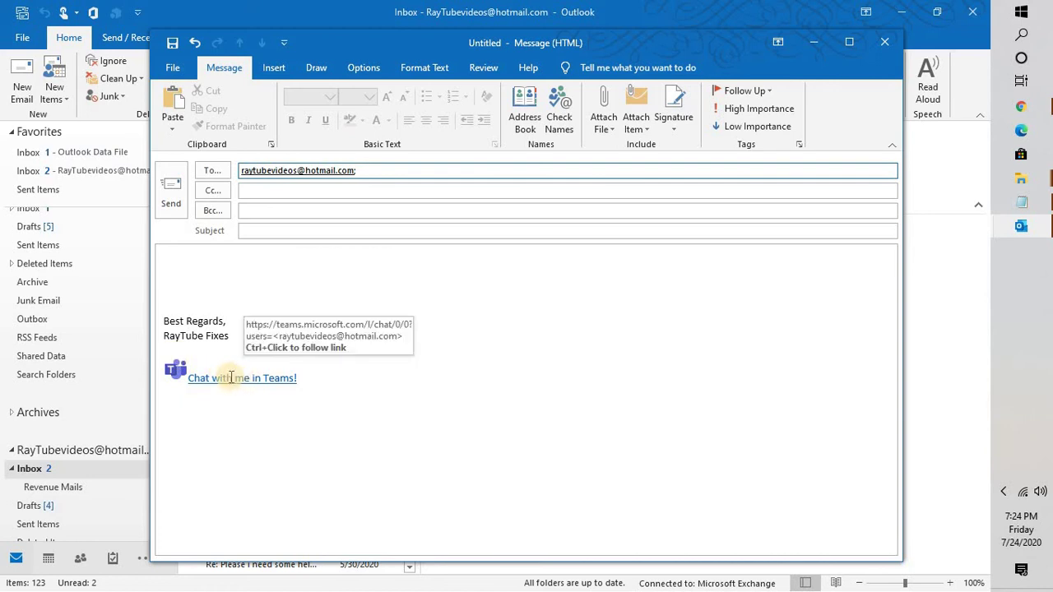
Step: Give the new test message the subject 'TEST Team Chat' and send it
click(271, 227)
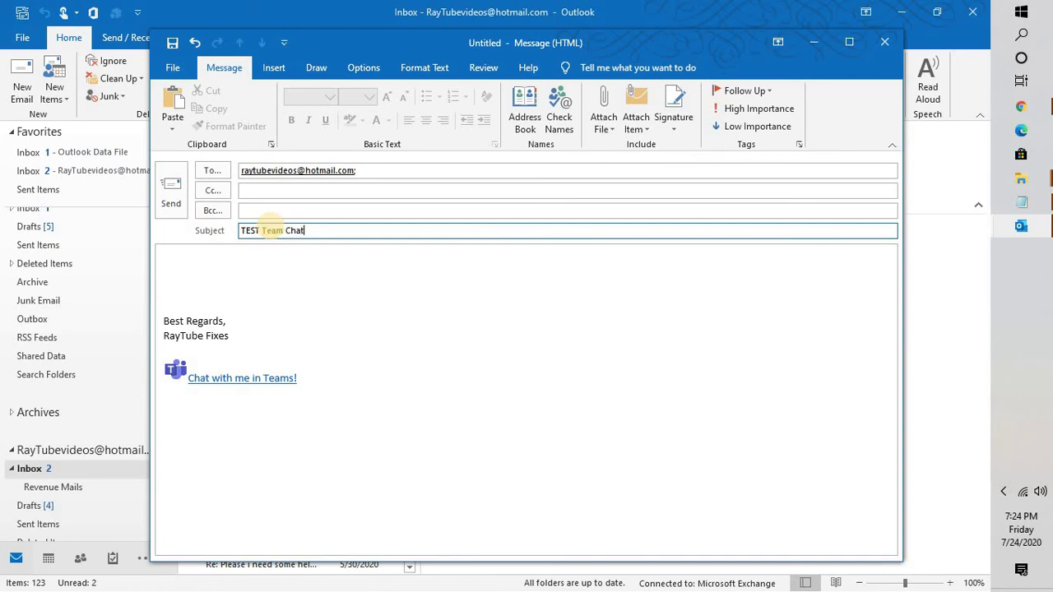
click(171, 195)
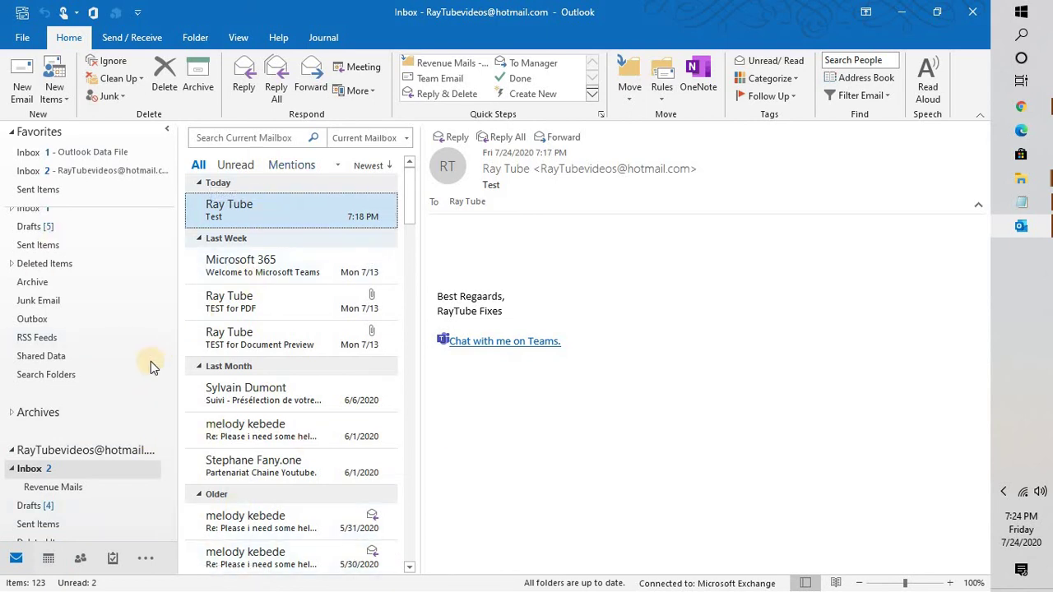
Step: Open TEST Team Chat in Sent Items and click its 'Chat with me in Teams!' link
click(41, 524)
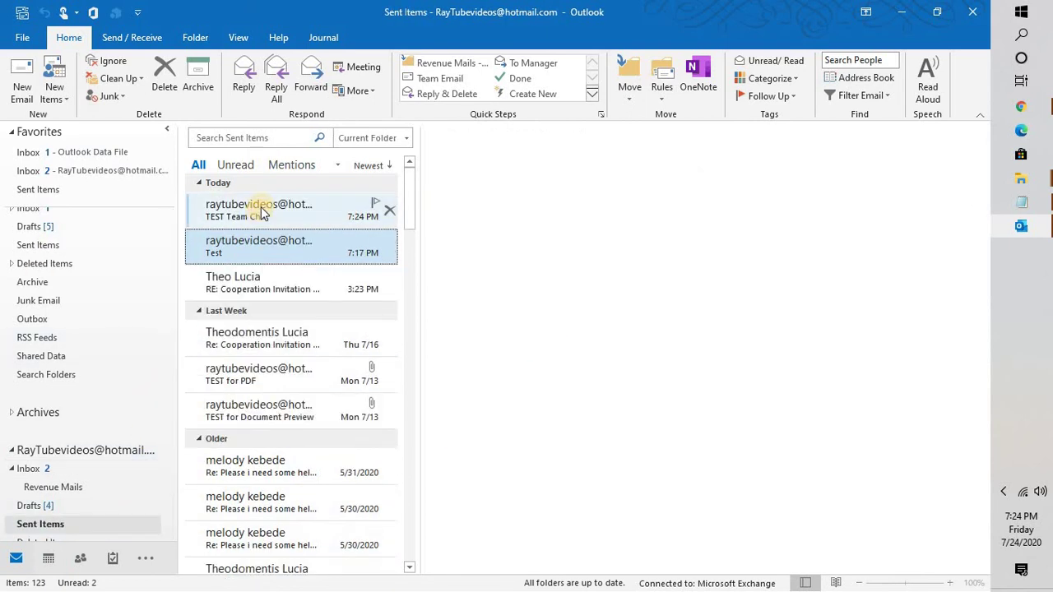
click(290, 207)
click(510, 356)
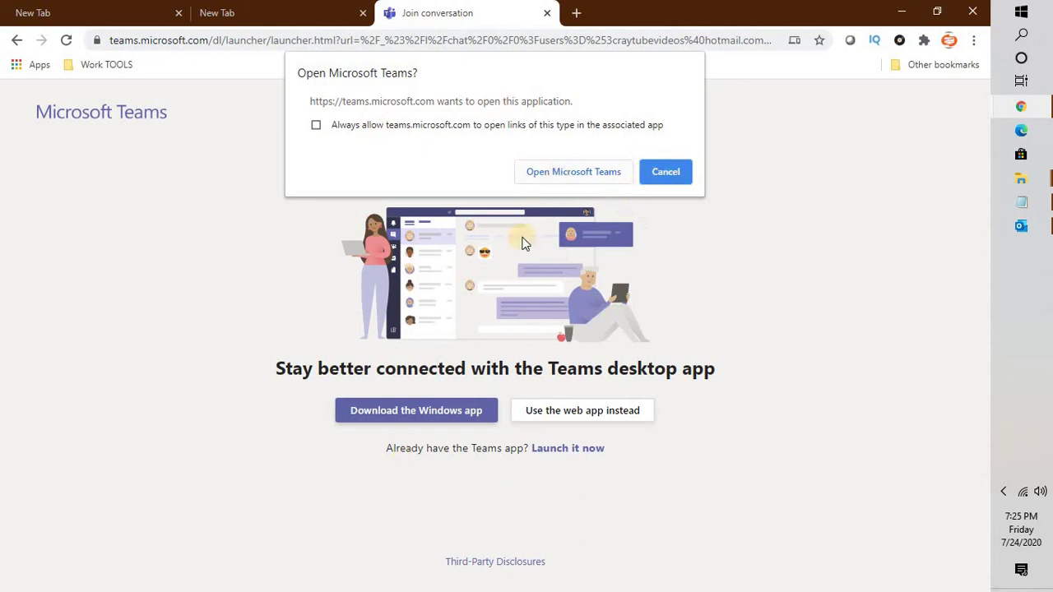
Step: Launch Microsoft Teams from the browser prompt, close the extra login window, and maximize Sign in
click(581, 173)
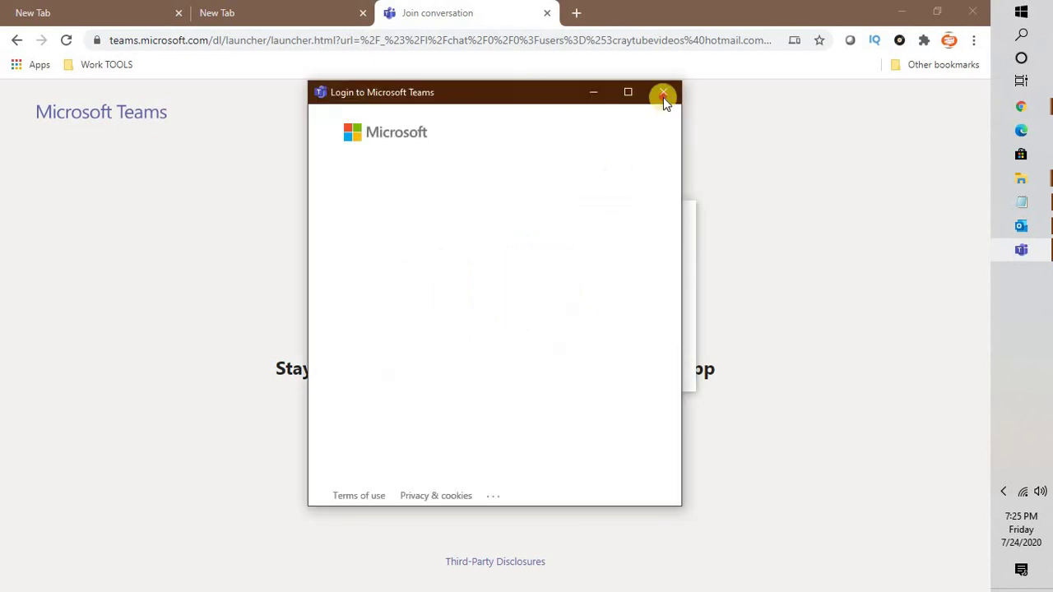
click(663, 91)
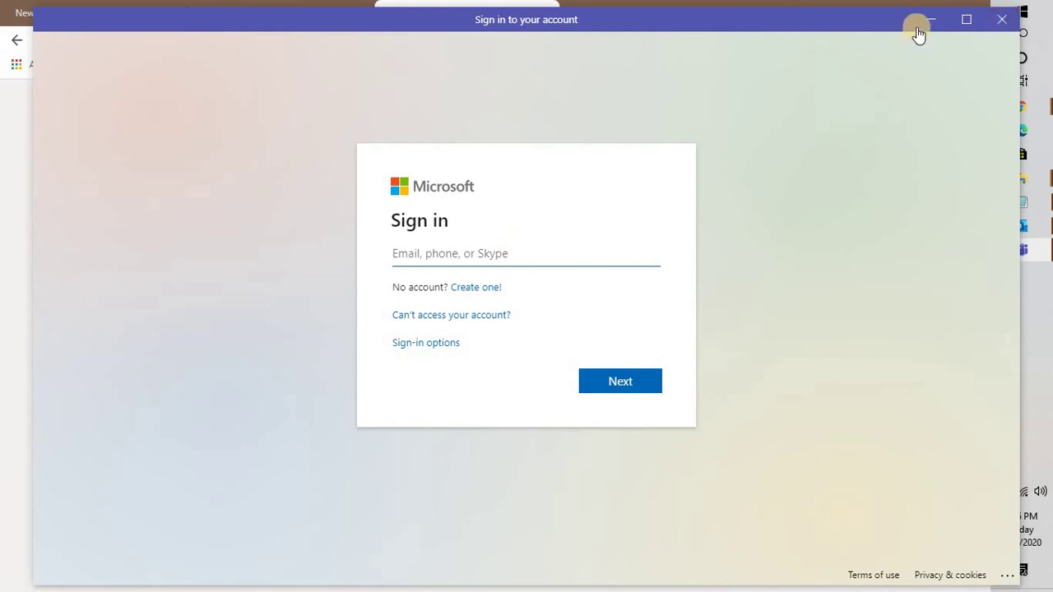
click(970, 23)
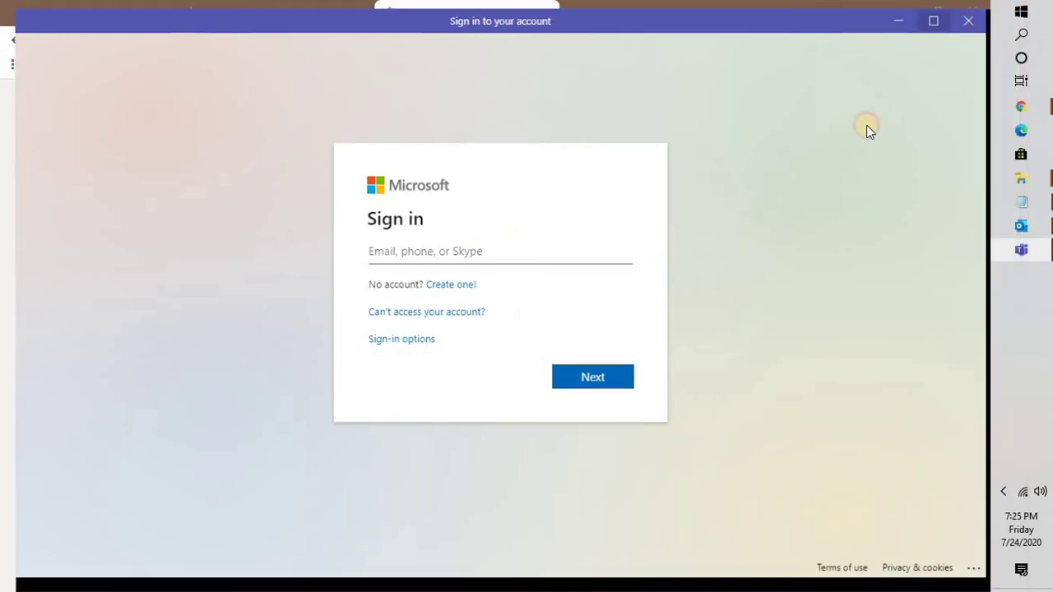